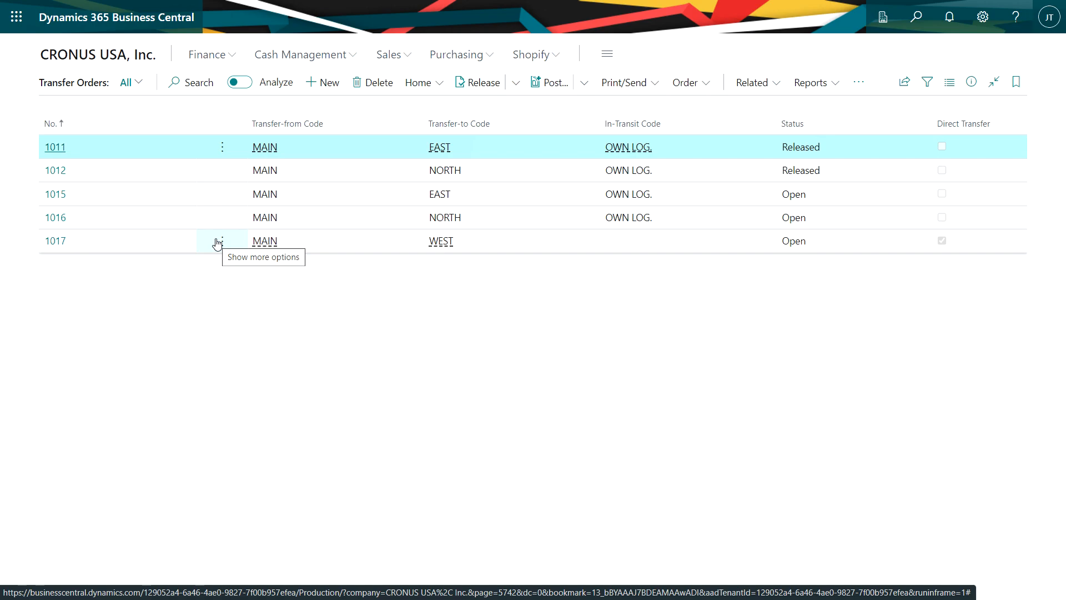
Preview the shipment posting of the open transfer order from MAIN to EAST
click(211, 199)
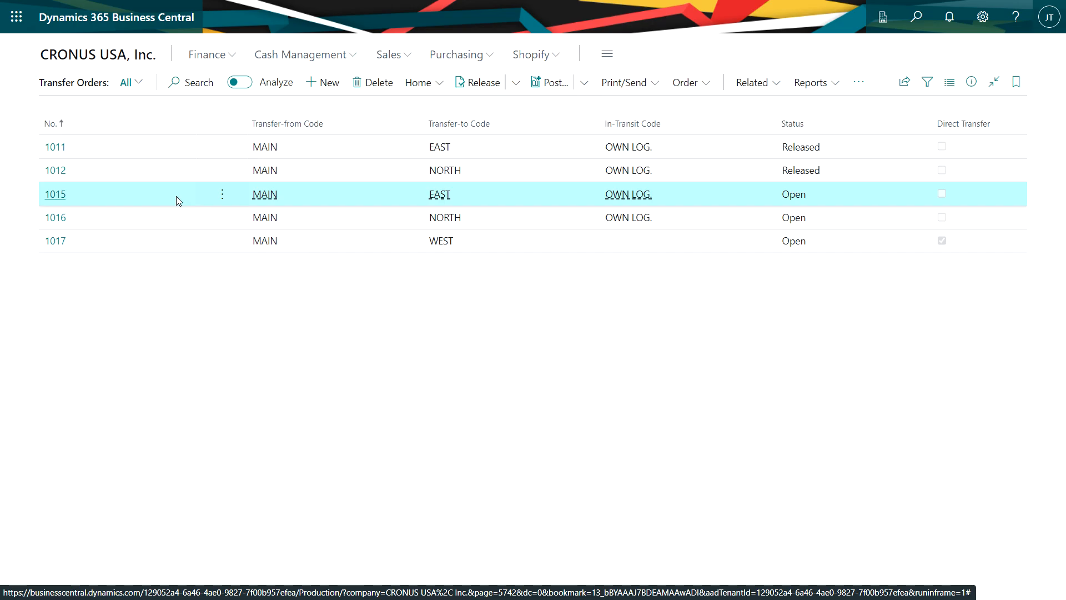
click(584, 83)
click(537, 135)
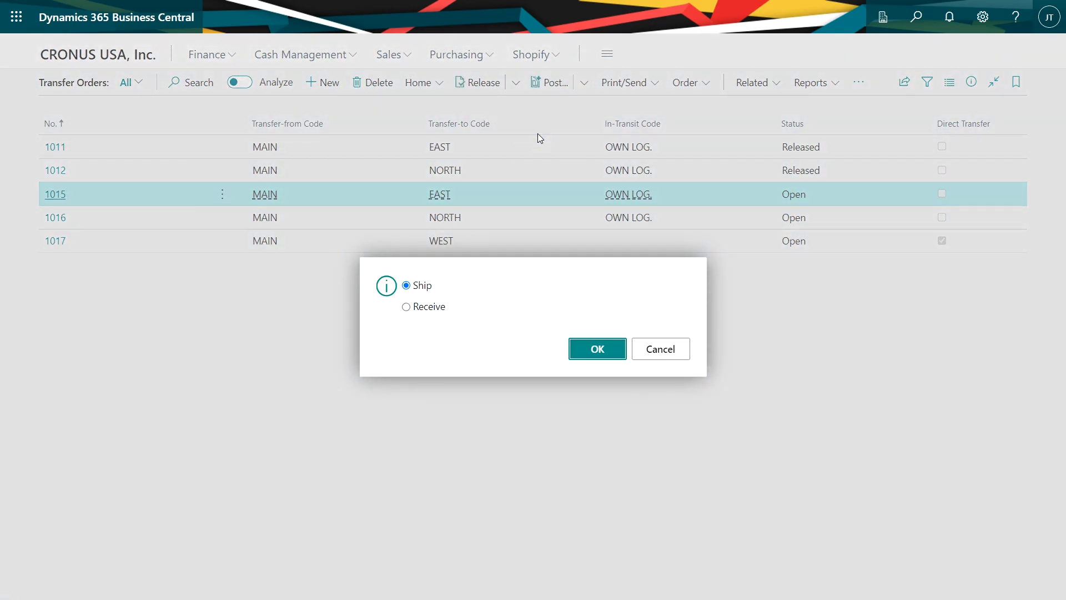
click(578, 350)
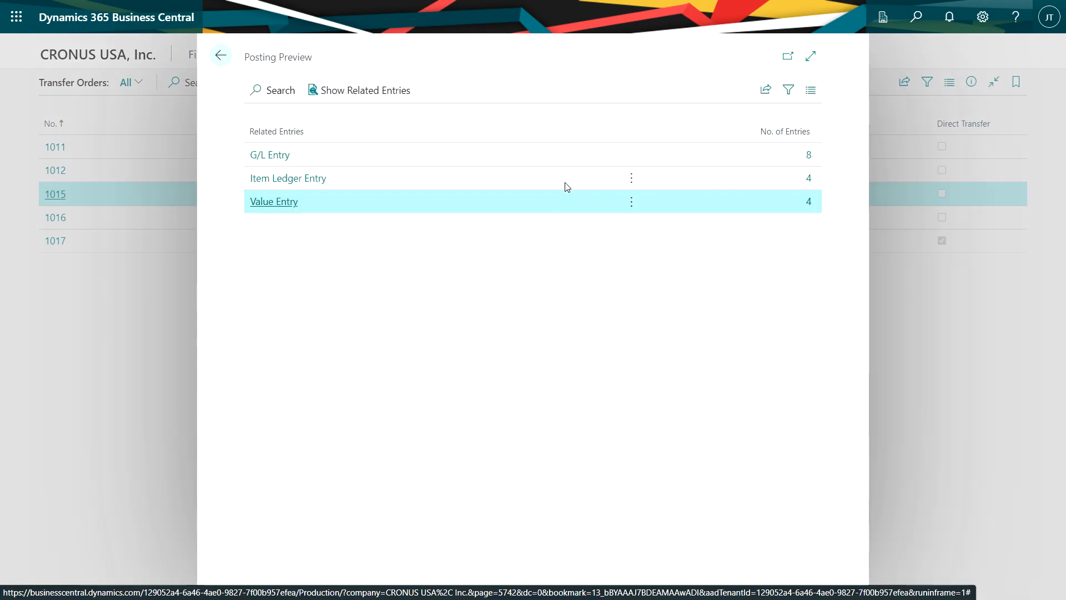
Examine the G/L entries and the item ledger entries in the posting preview
click(809, 155)
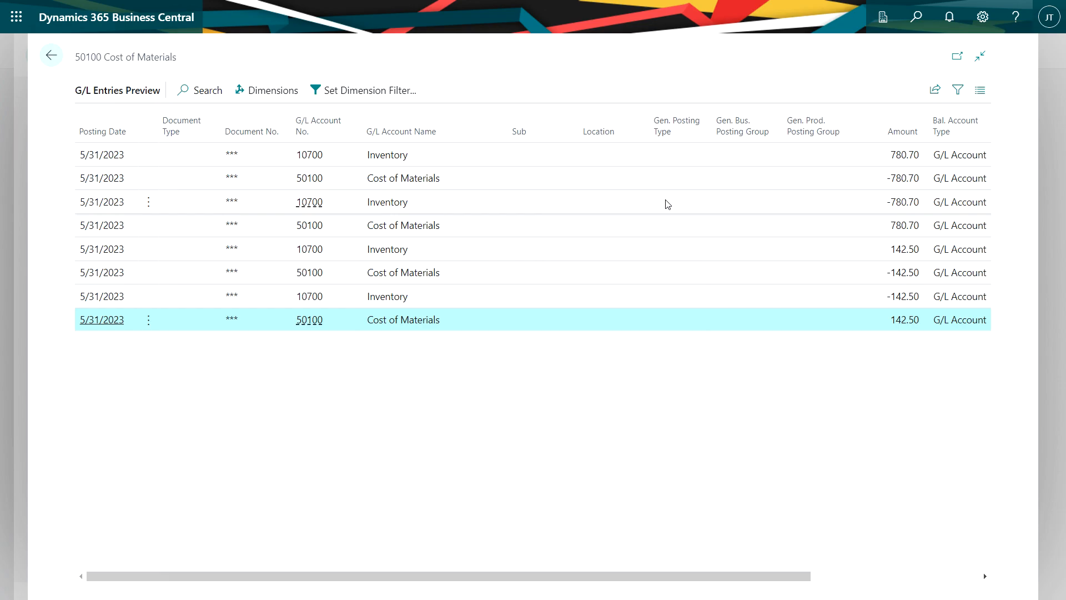
click(52, 56)
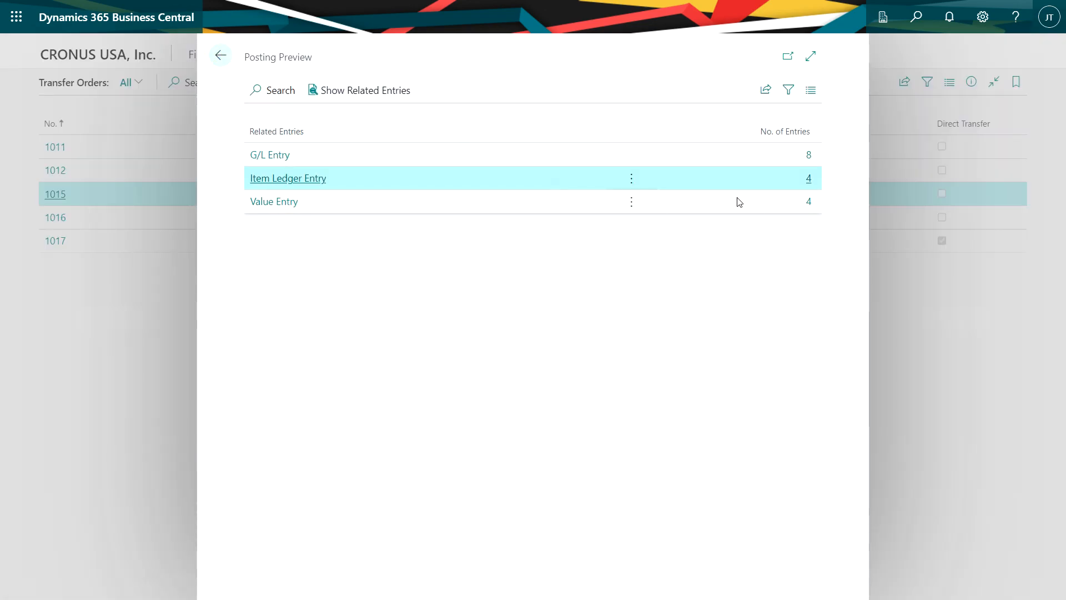
click(808, 178)
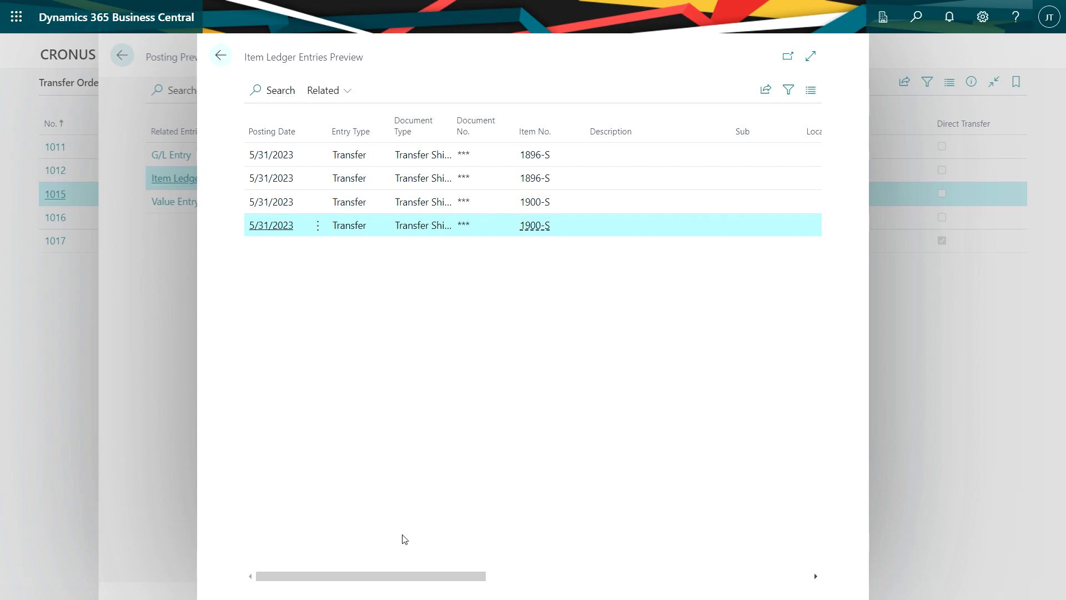
drag(407, 576, 622, 590)
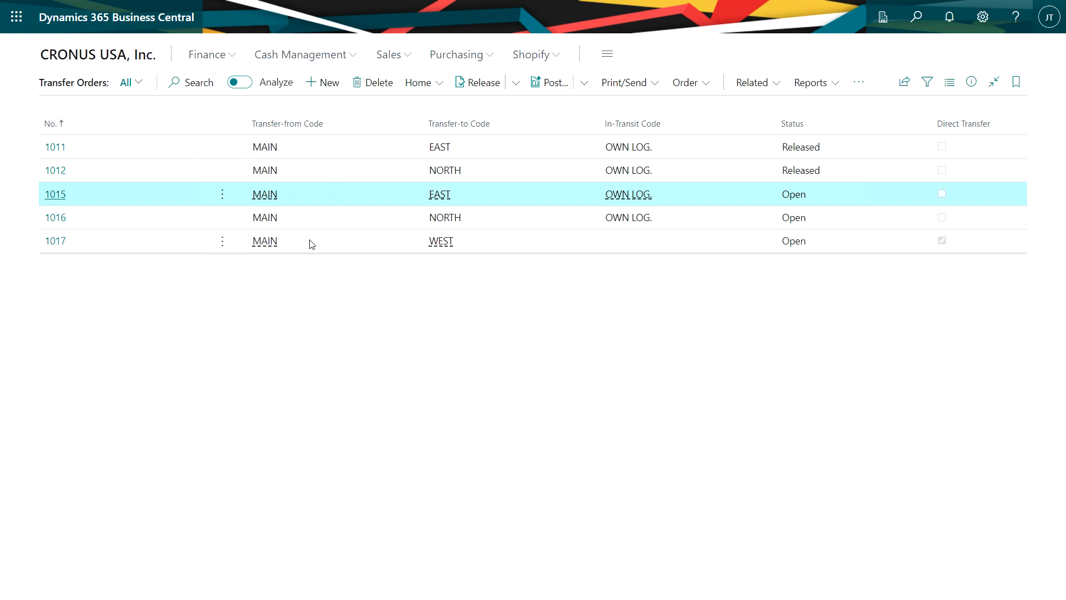
Select all three open transfer orders and batch post them with the transfer option Ship
click(222, 194)
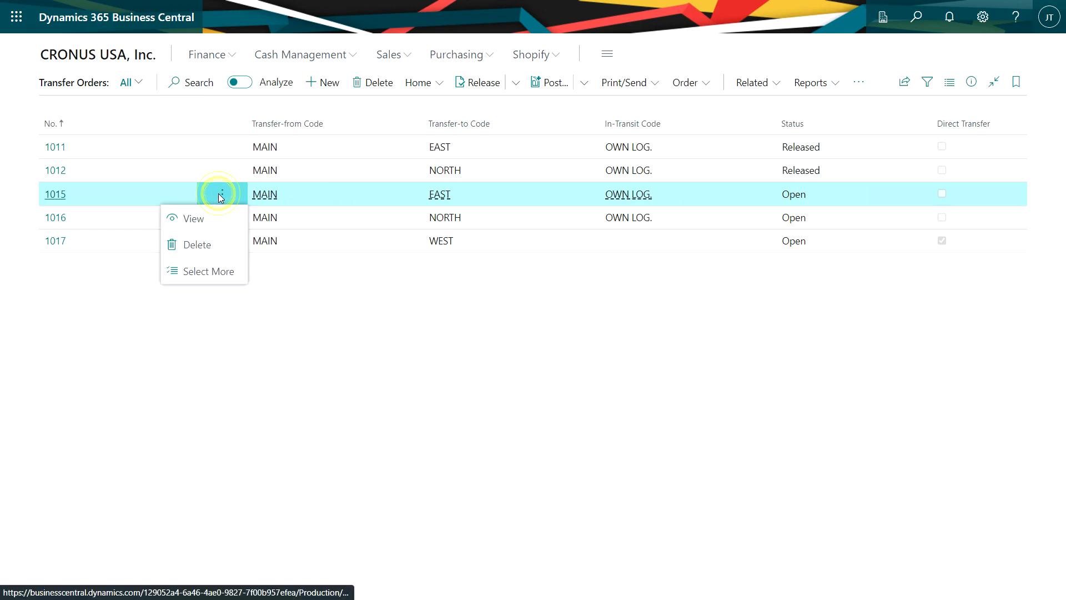
click(217, 271)
click(69, 218)
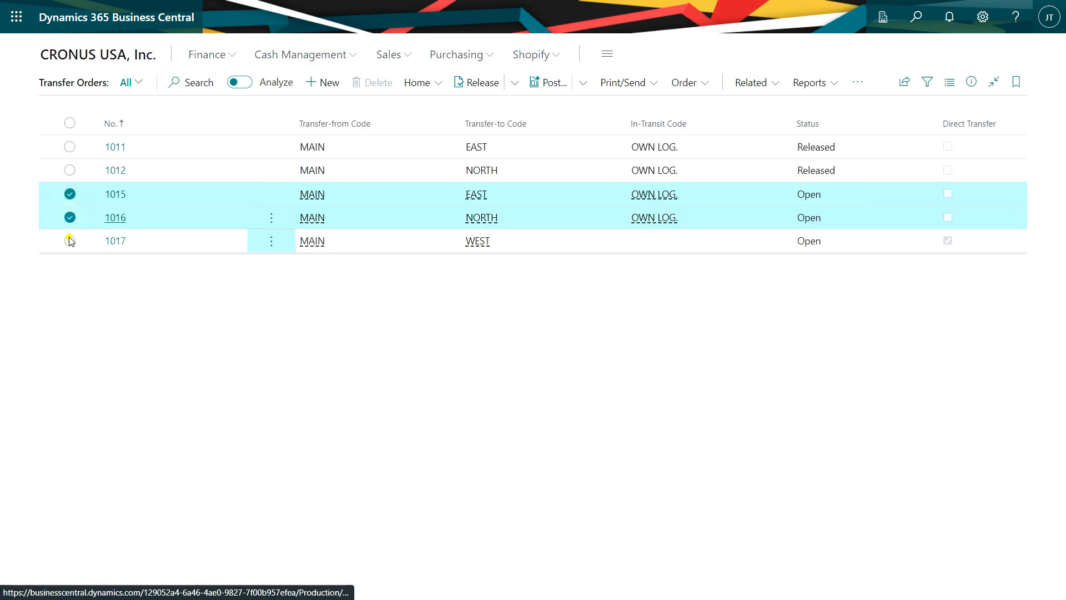
click(69, 240)
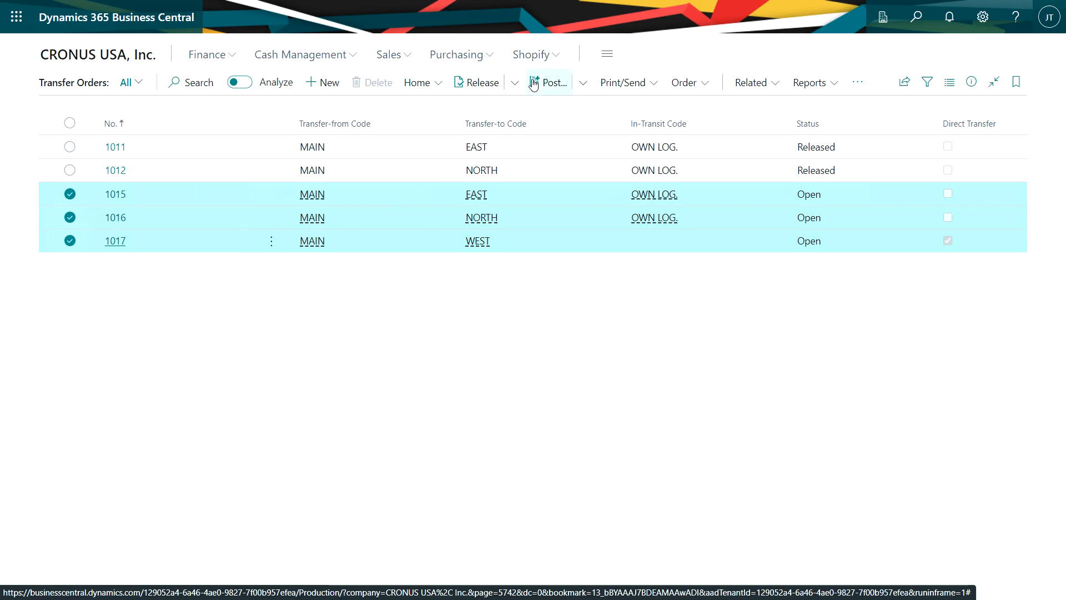
click(584, 84)
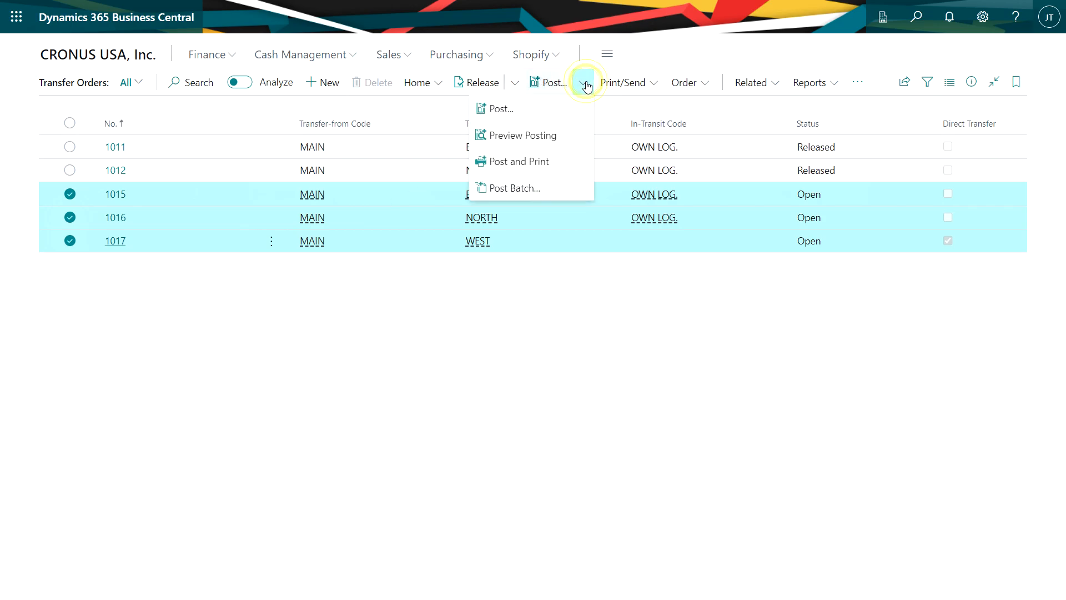
click(531, 191)
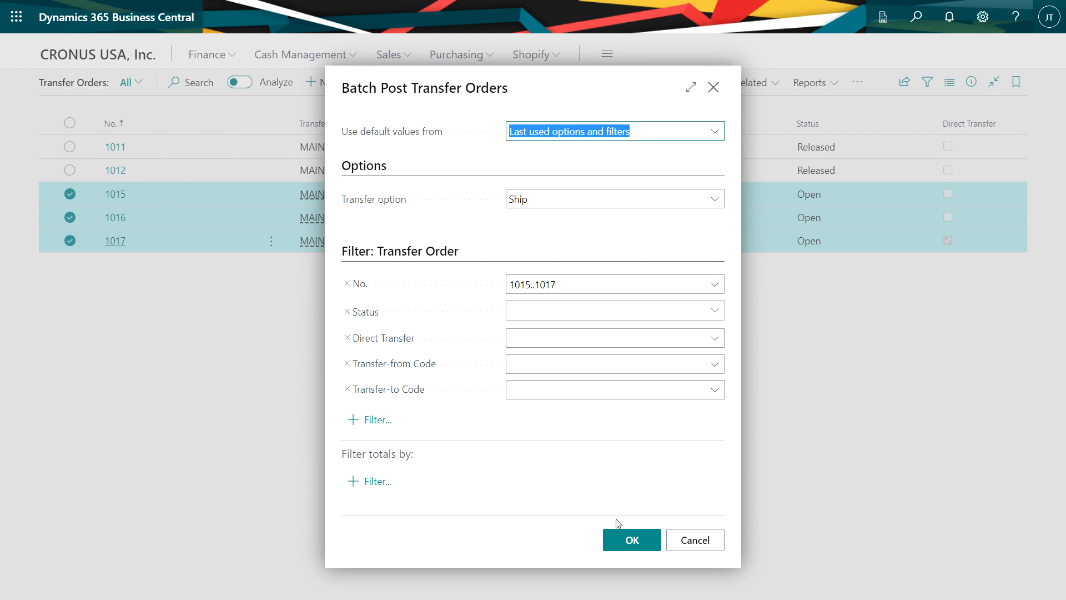
click(627, 540)
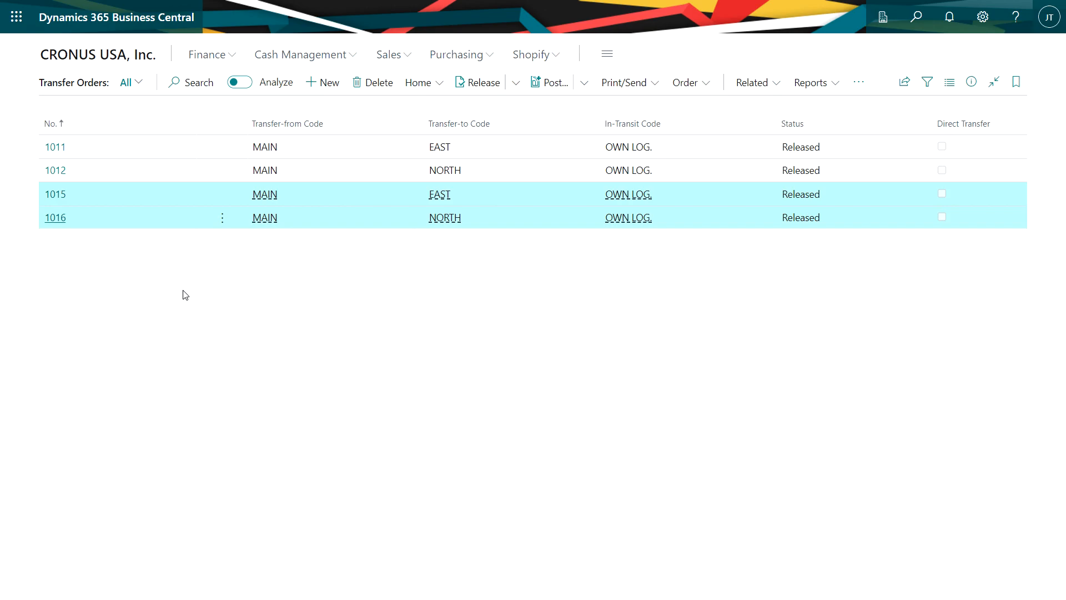
Open the posted transfer shipment of the last MAIN-to-NORTH transfer order in the list
click(167, 219)
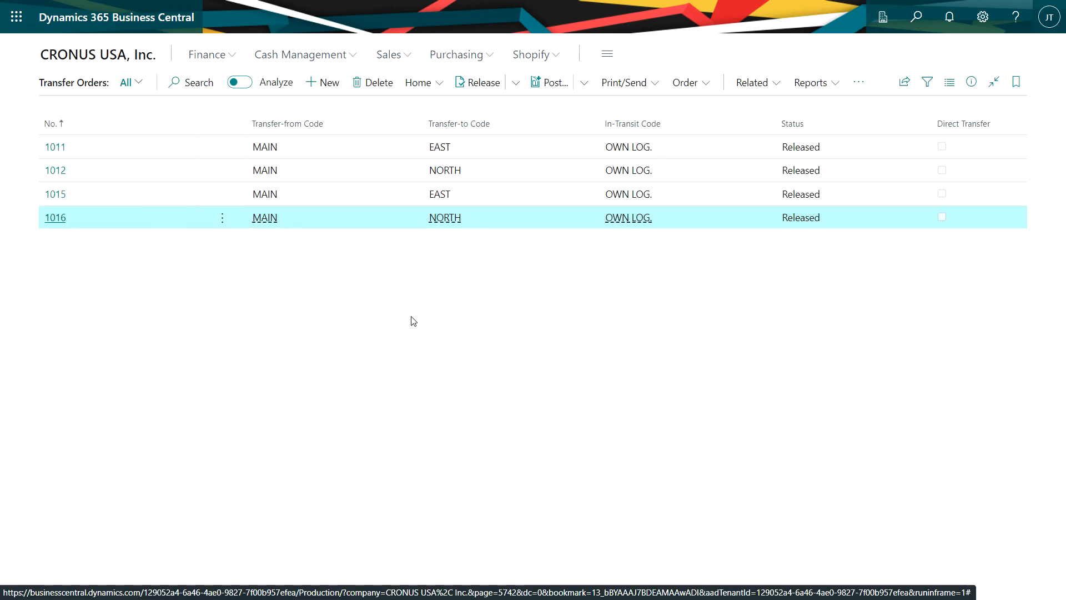
click(704, 86)
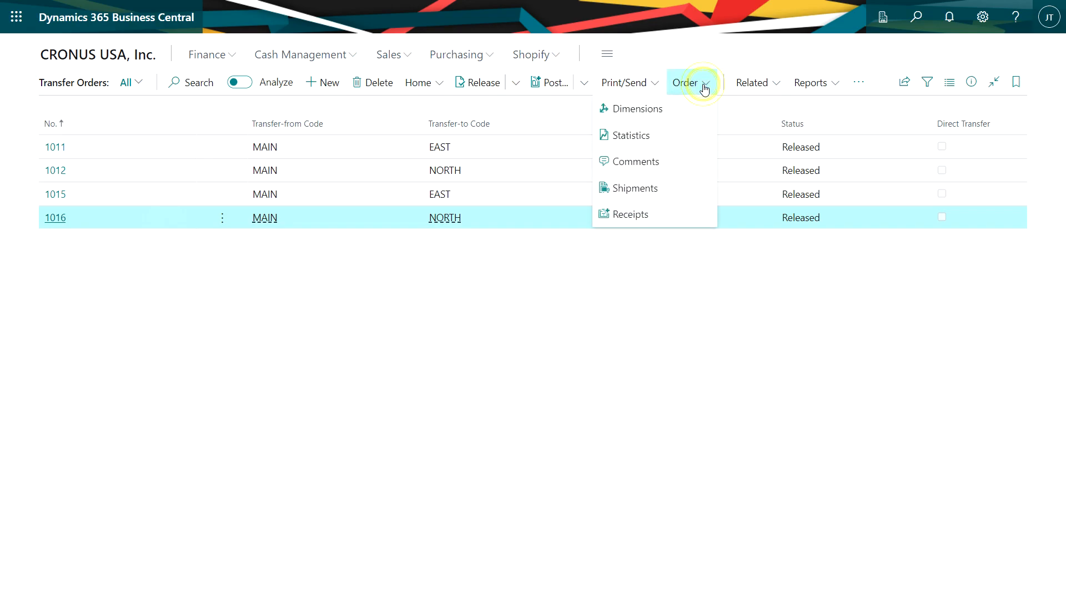
click(620, 189)
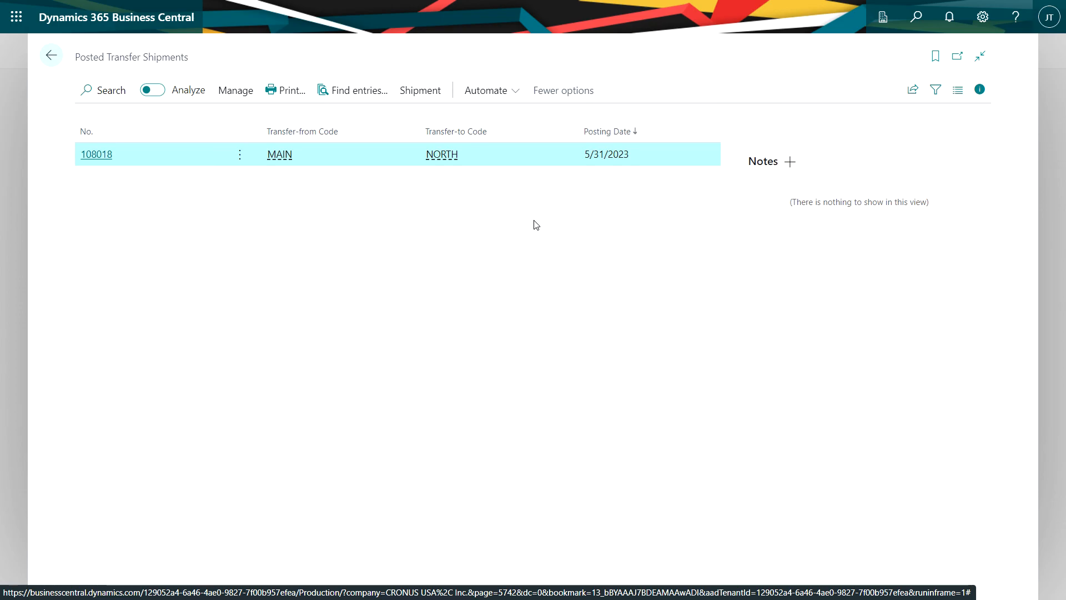
click(86, 156)
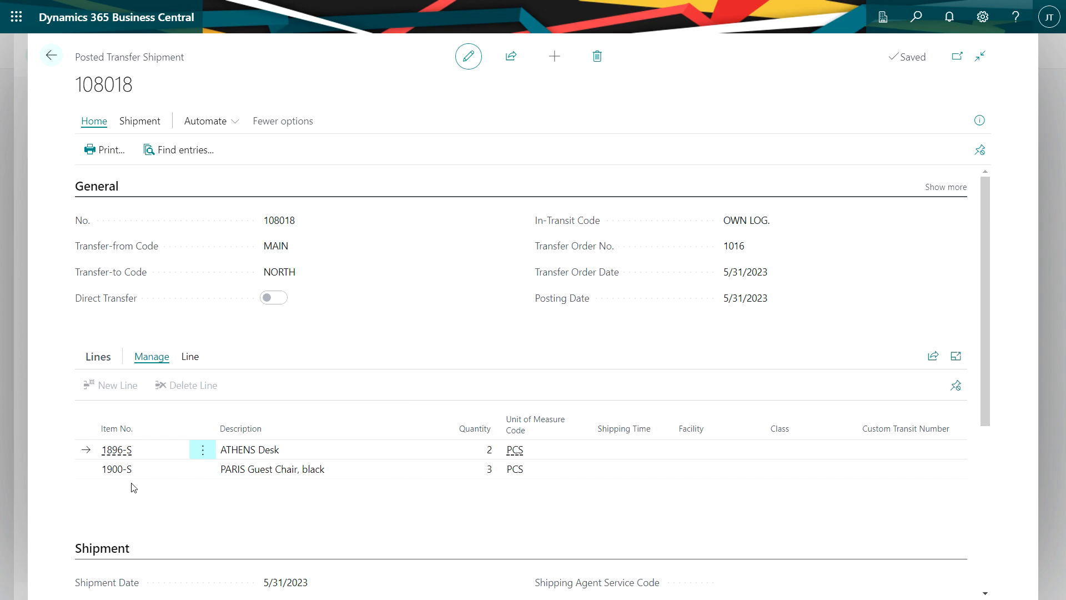
Undo the posted shipment of the 1900-S PARIS Guest Chair line and confirm the reversal
click(84, 472)
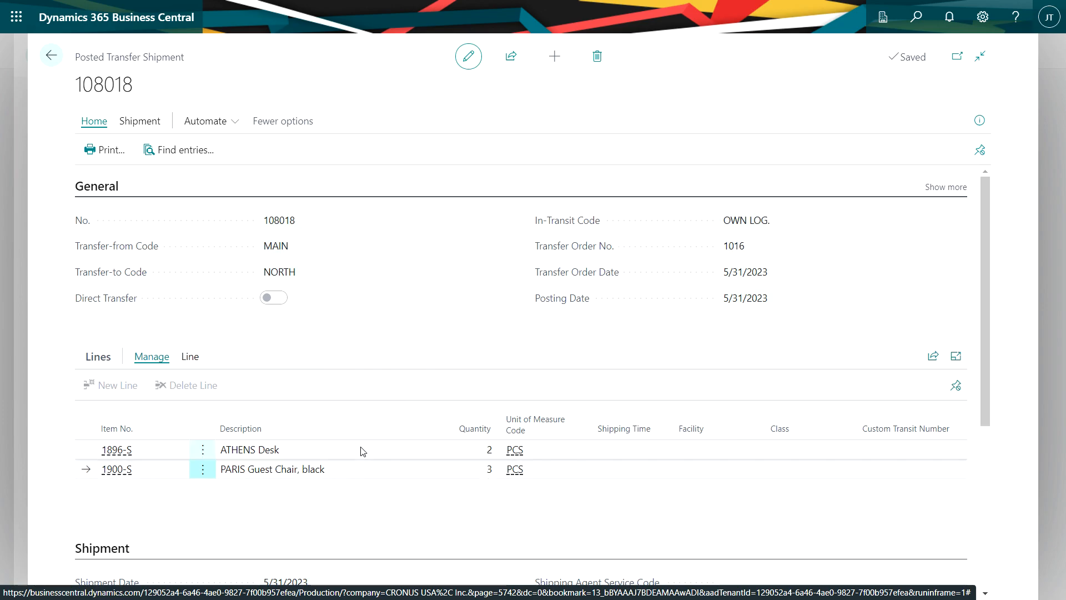
click(191, 358)
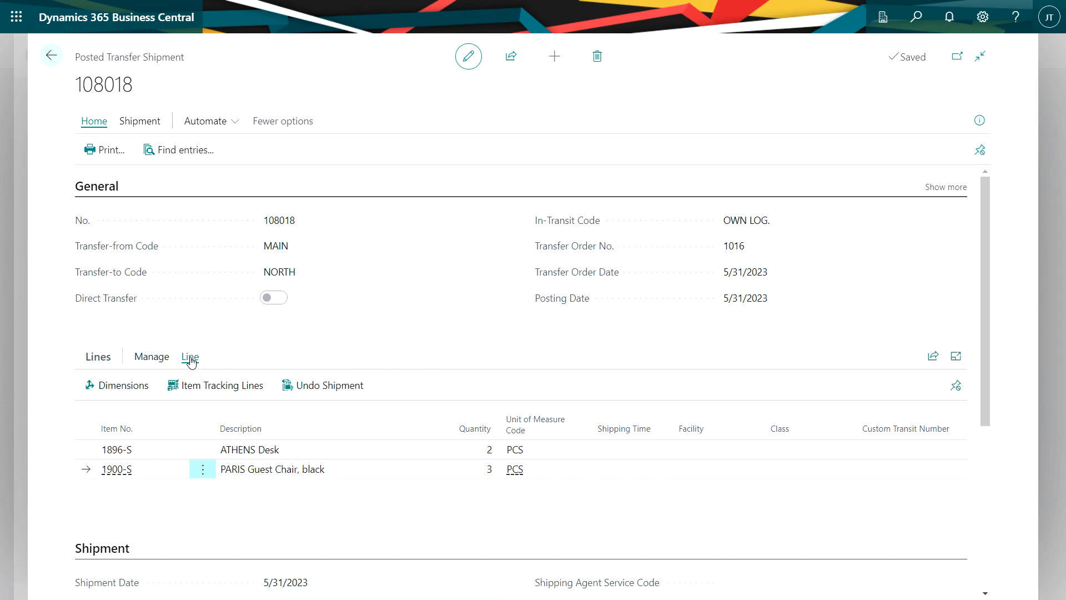
click(304, 385)
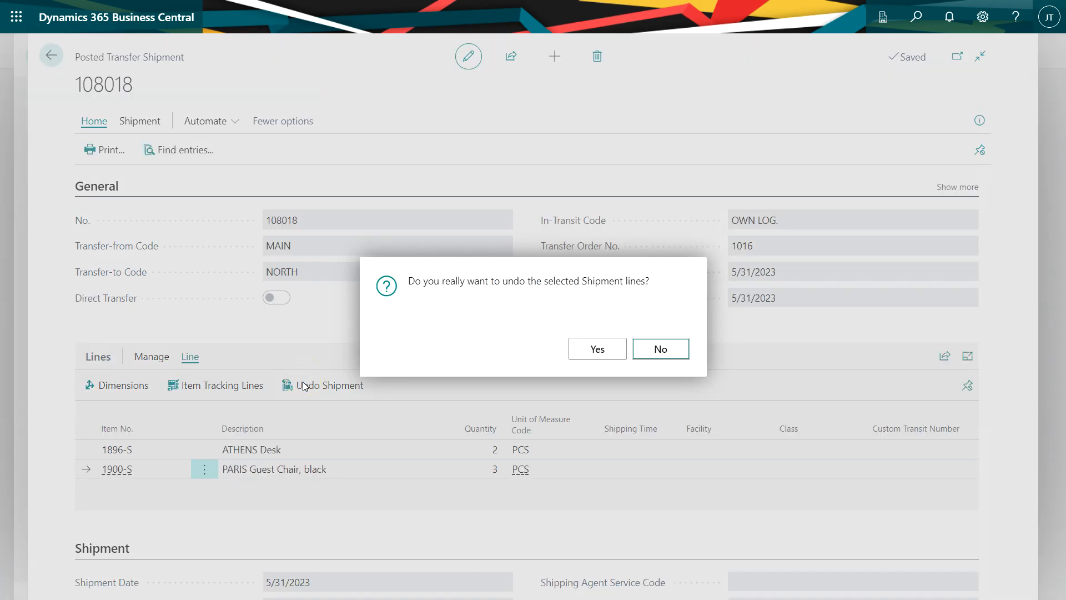
click(597, 349)
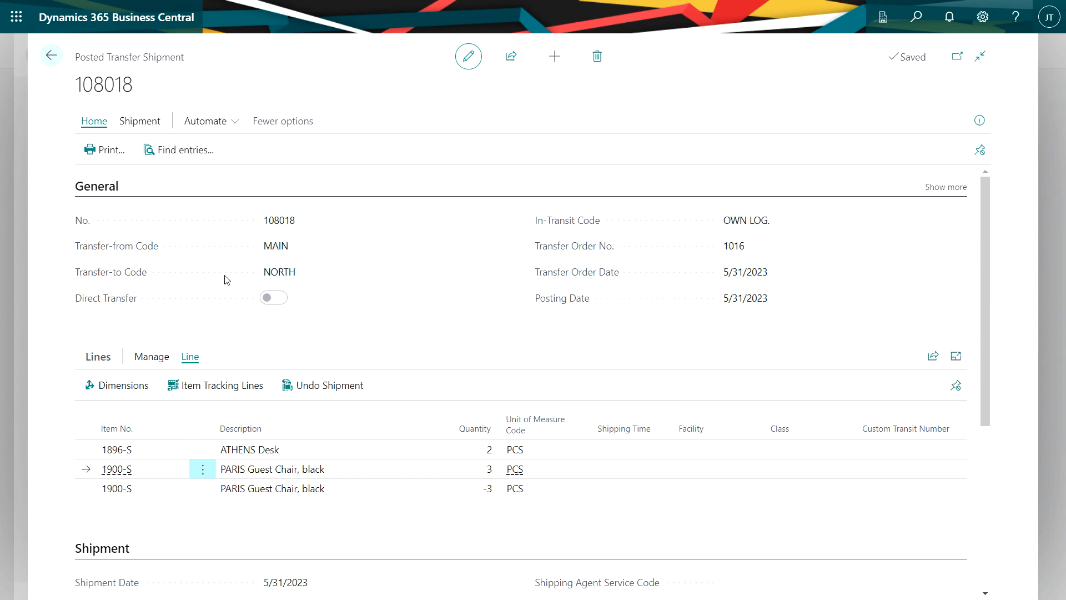
Return to the related MAIN-to-NORTH transfer order and reopen it for editing
click(51, 56)
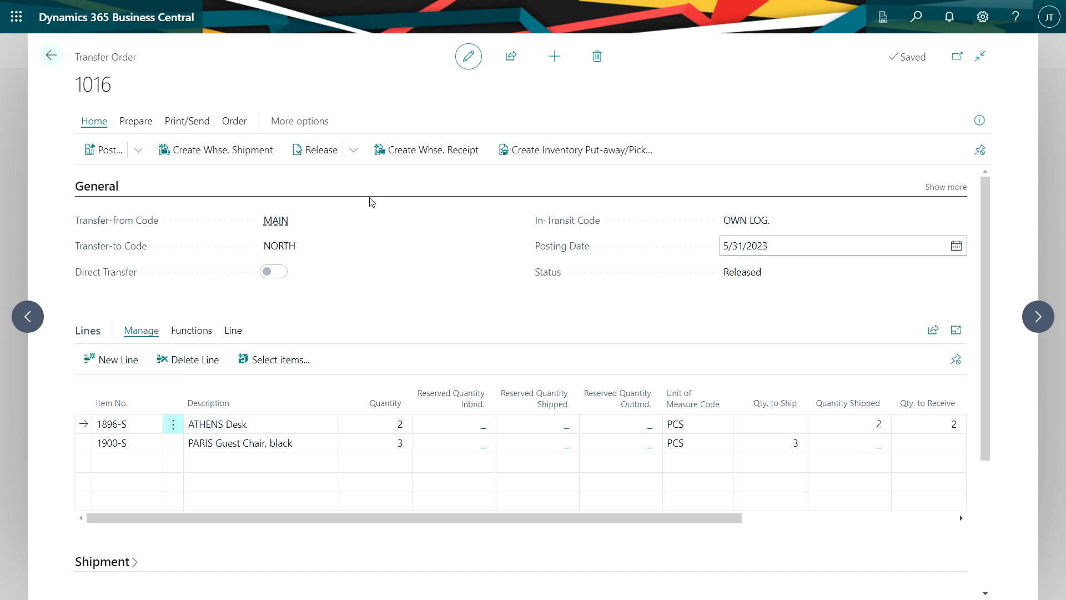
click(352, 151)
click(320, 202)
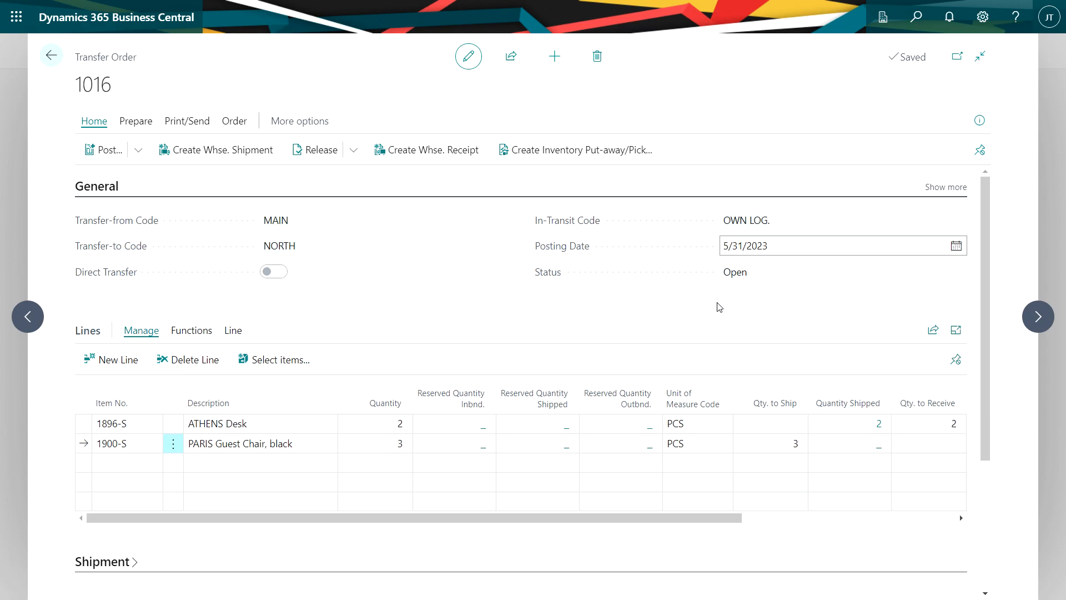
Set the quantity of the 1900-S PARIS Guest Chair line to 5 in the transfer order
click(396, 444)
text(5)
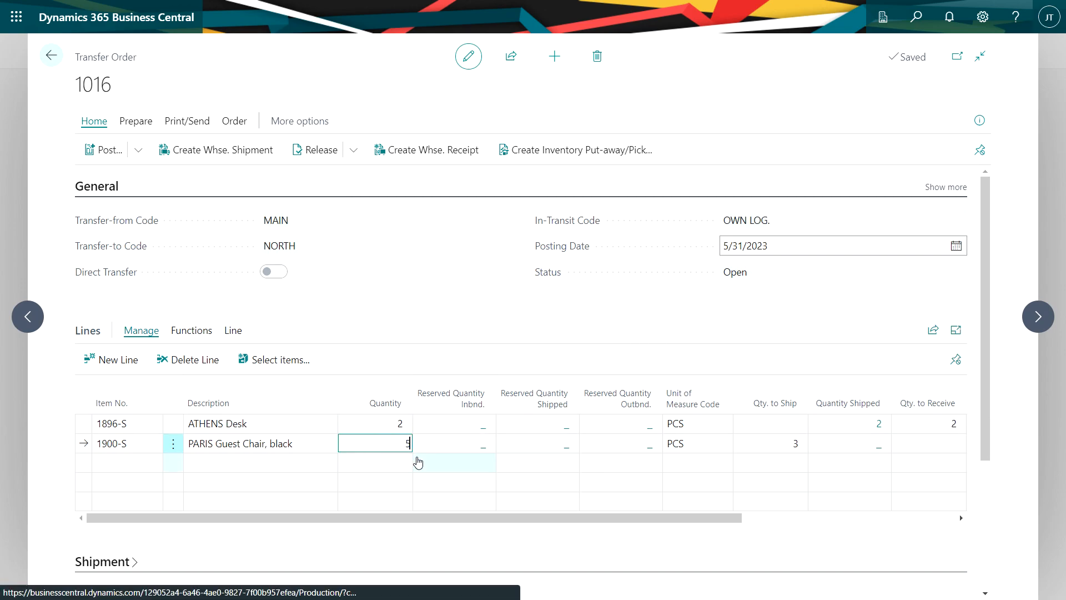
key(Tab)
key(Tab)
key(Tab)
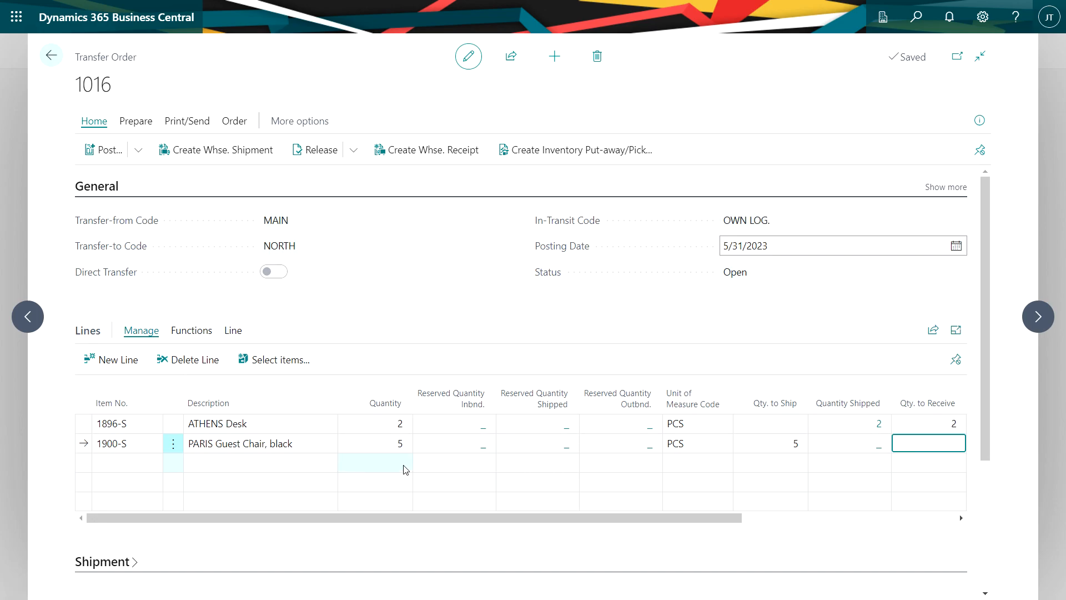
Post the edited transfer order with the Ship option and return to the transfer order list
click(100, 125)
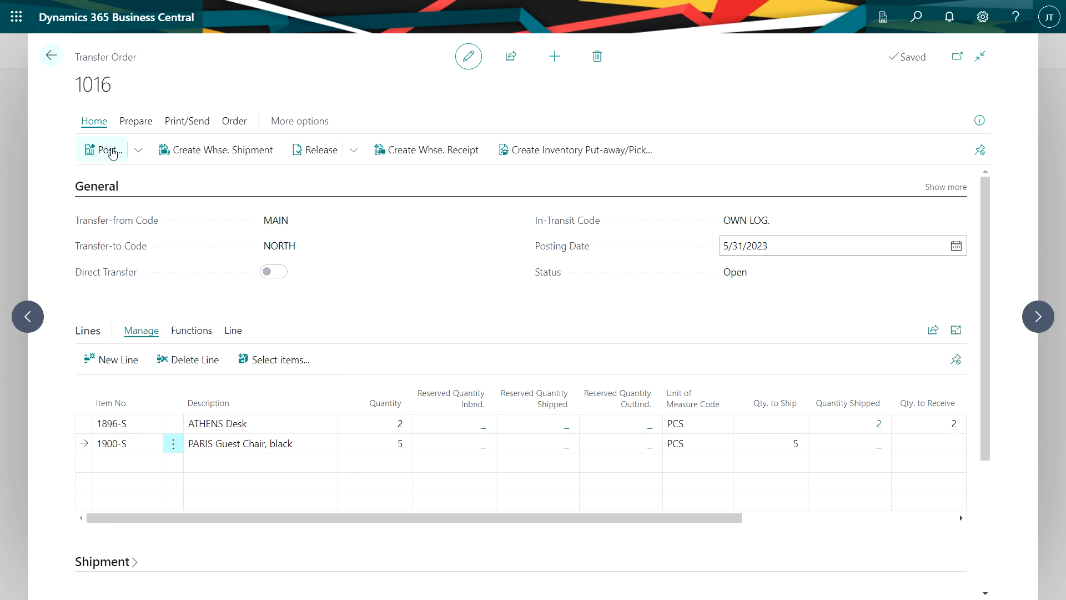
click(109, 150)
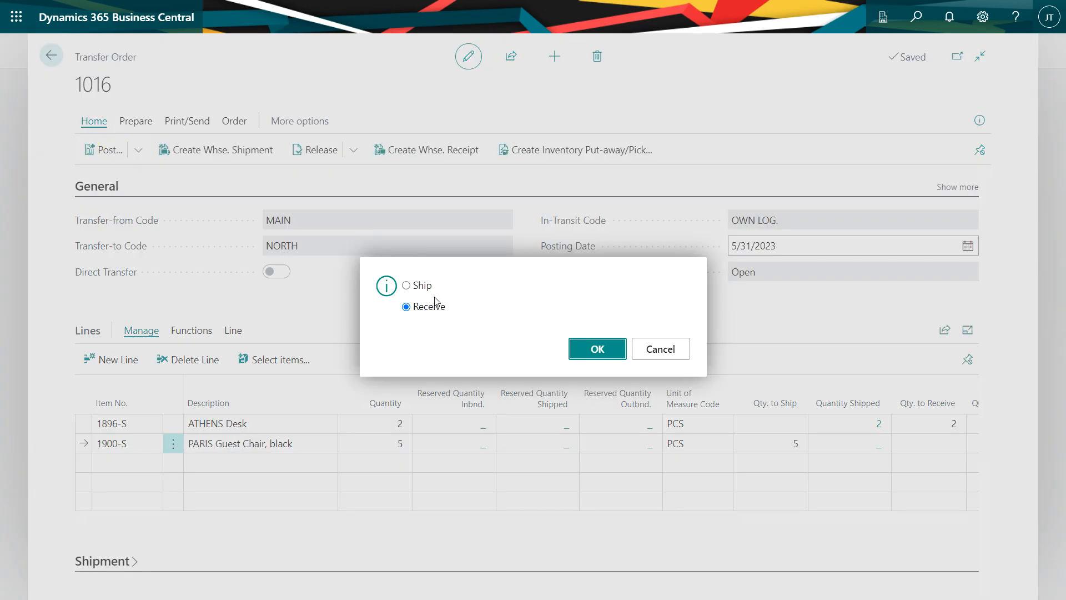
click(406, 286)
click(587, 347)
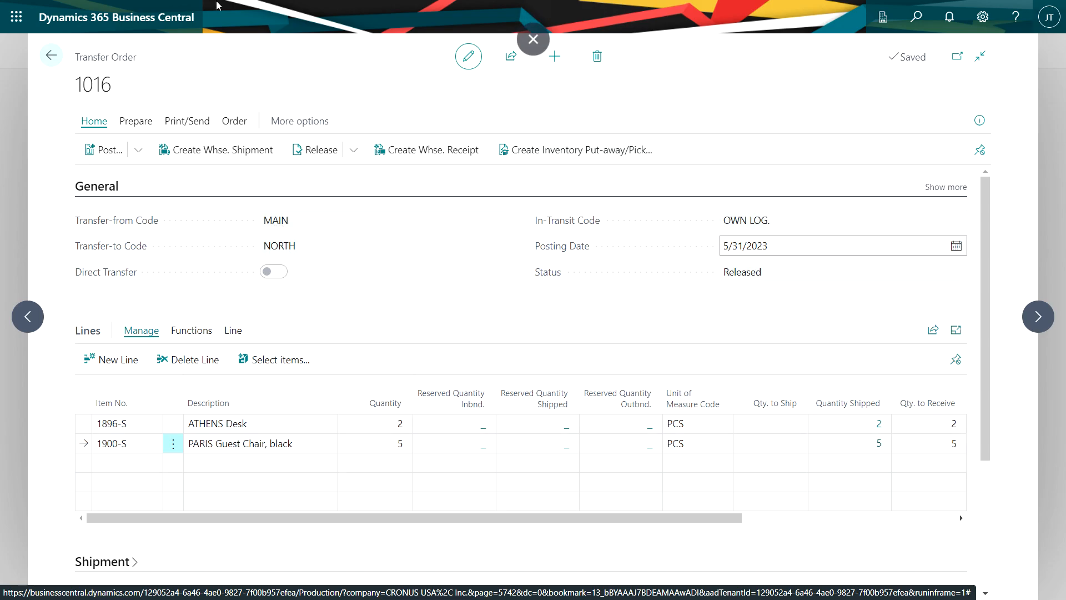
click(50, 57)
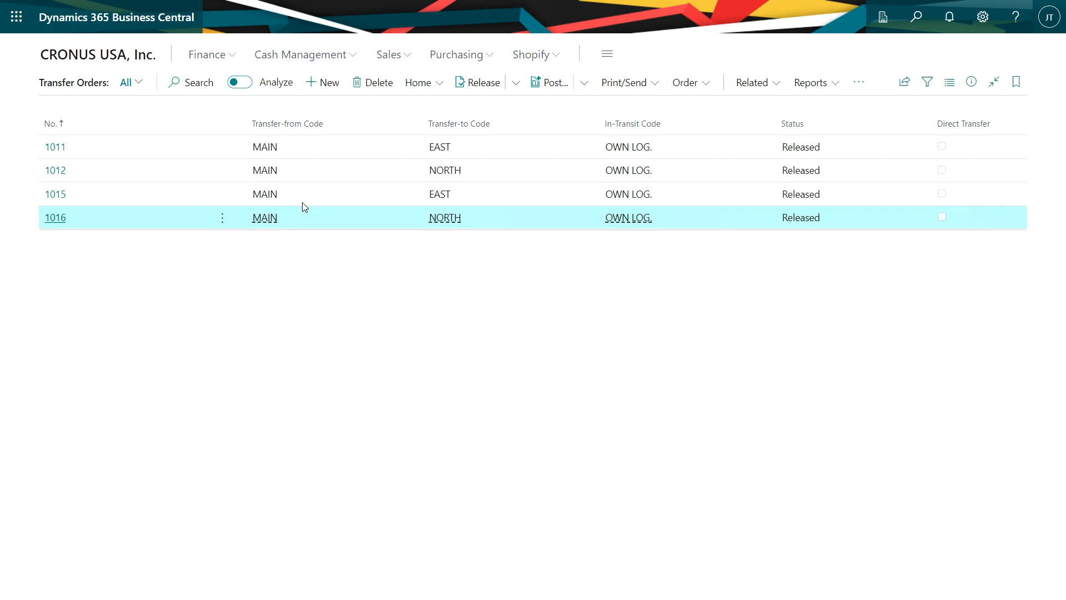
Select both MAIN-to-EAST transfer orders and batch post them with the transfer option Receive
click(223, 147)
click(195, 218)
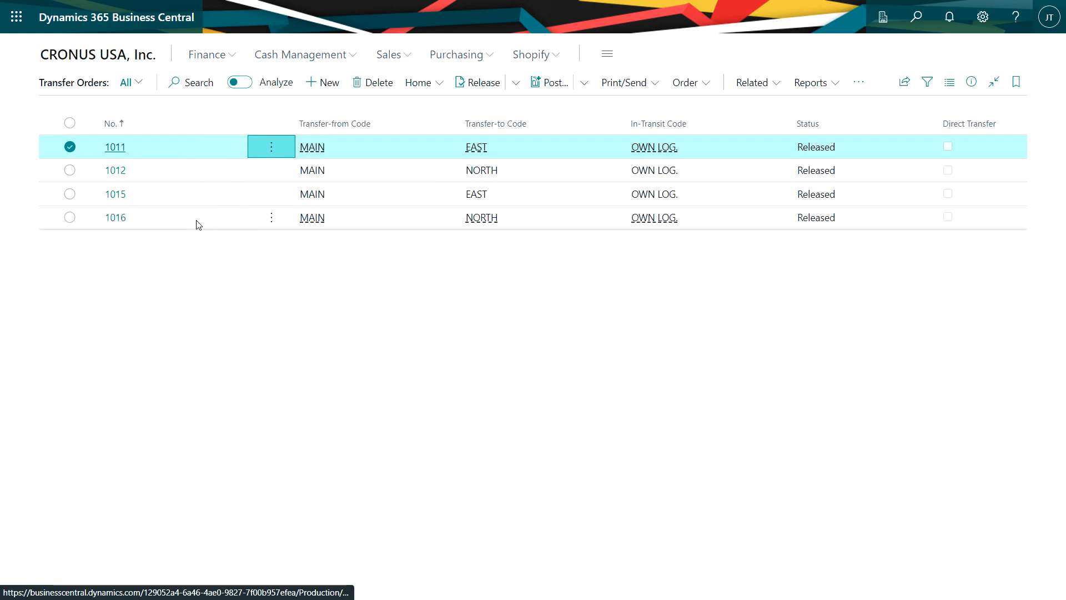
click(69, 194)
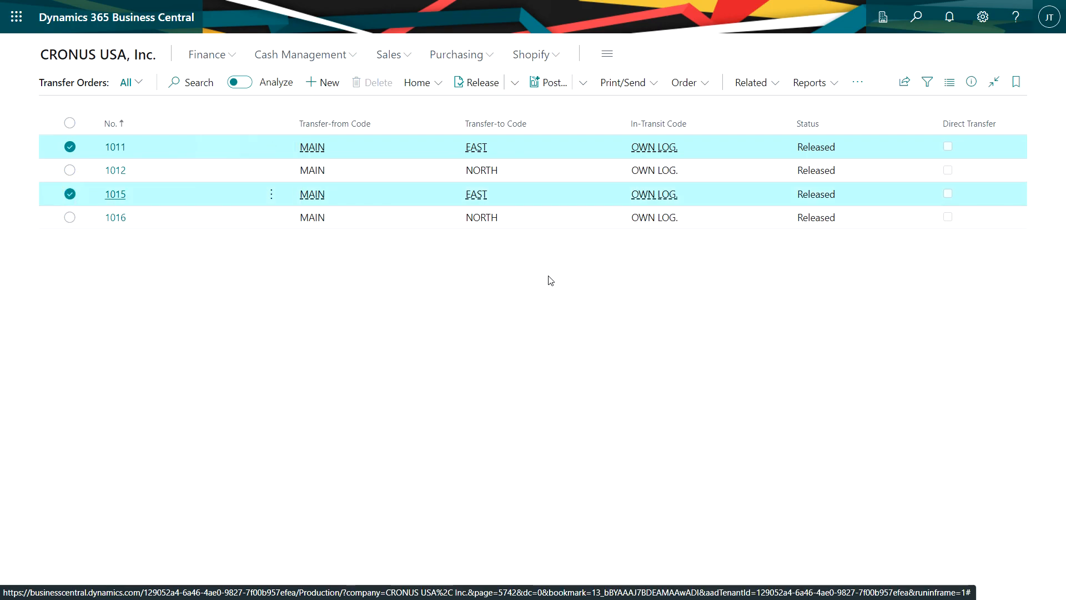
click(585, 85)
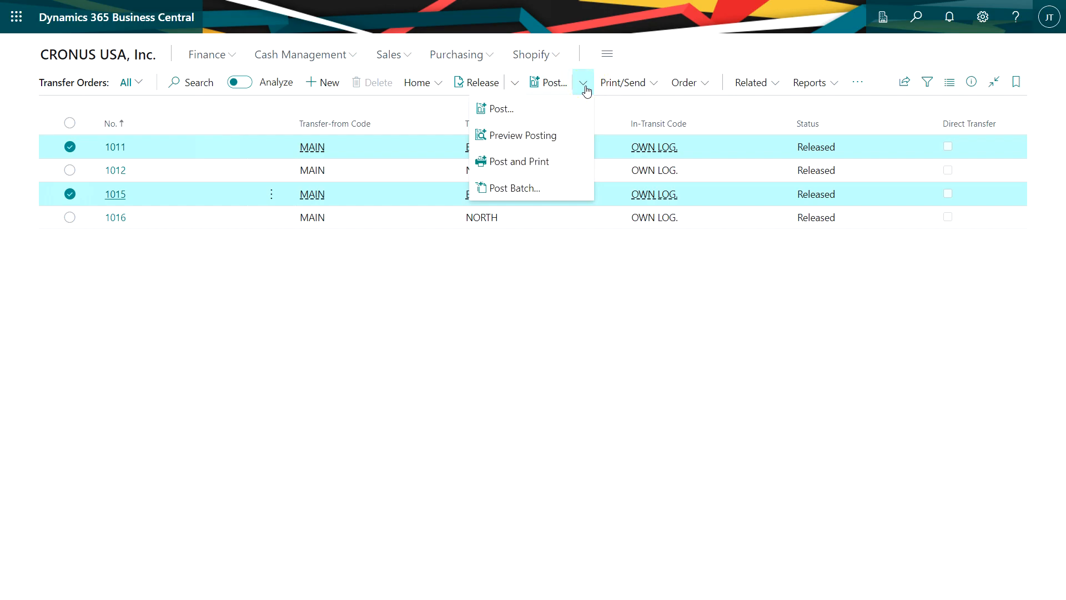
click(516, 189)
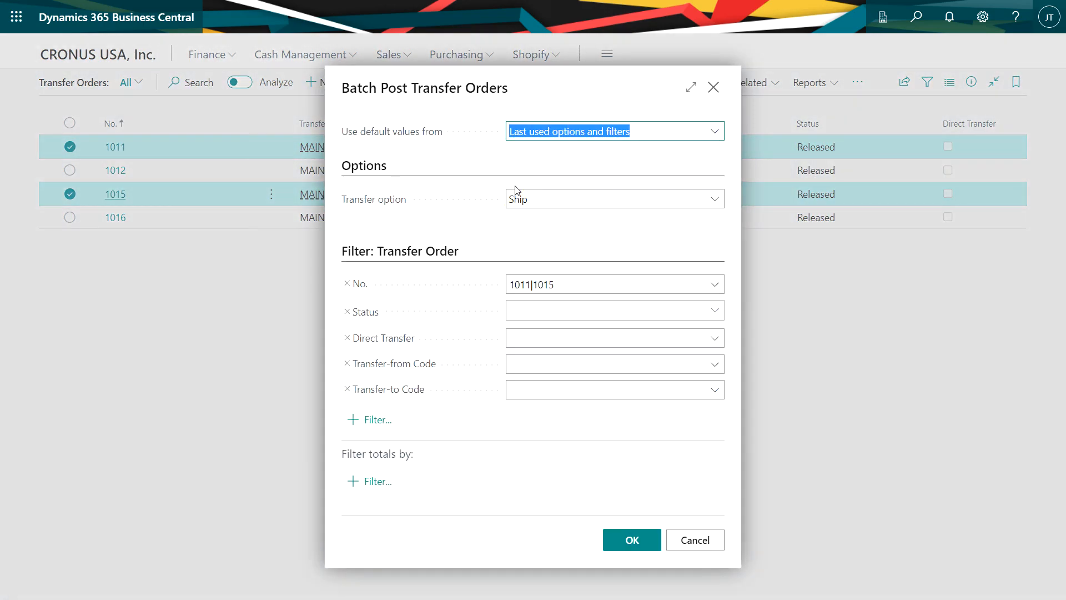
click(711, 200)
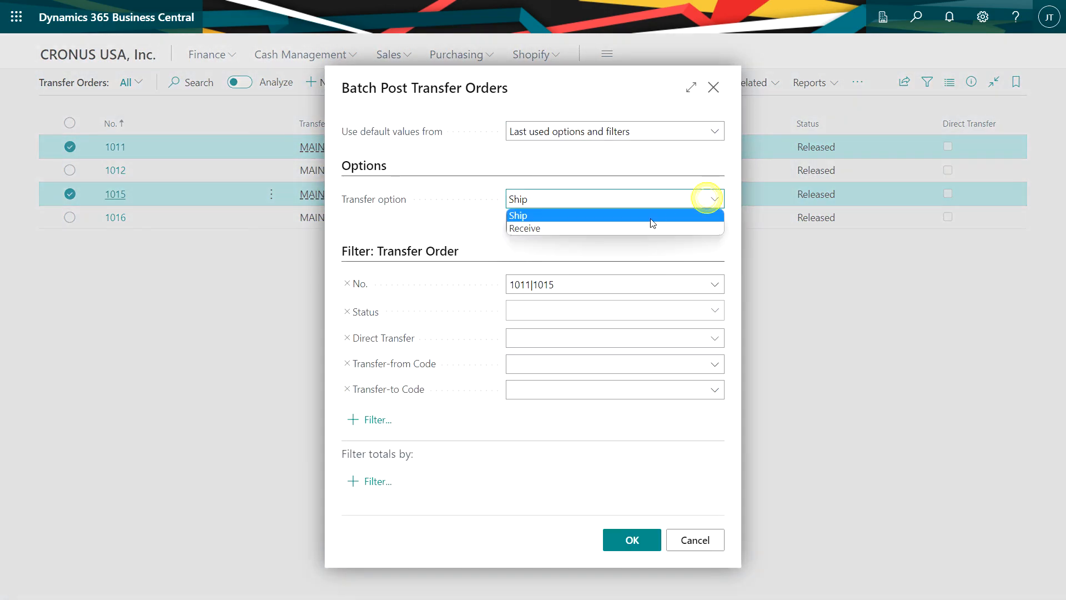
click(587, 230)
click(629, 540)
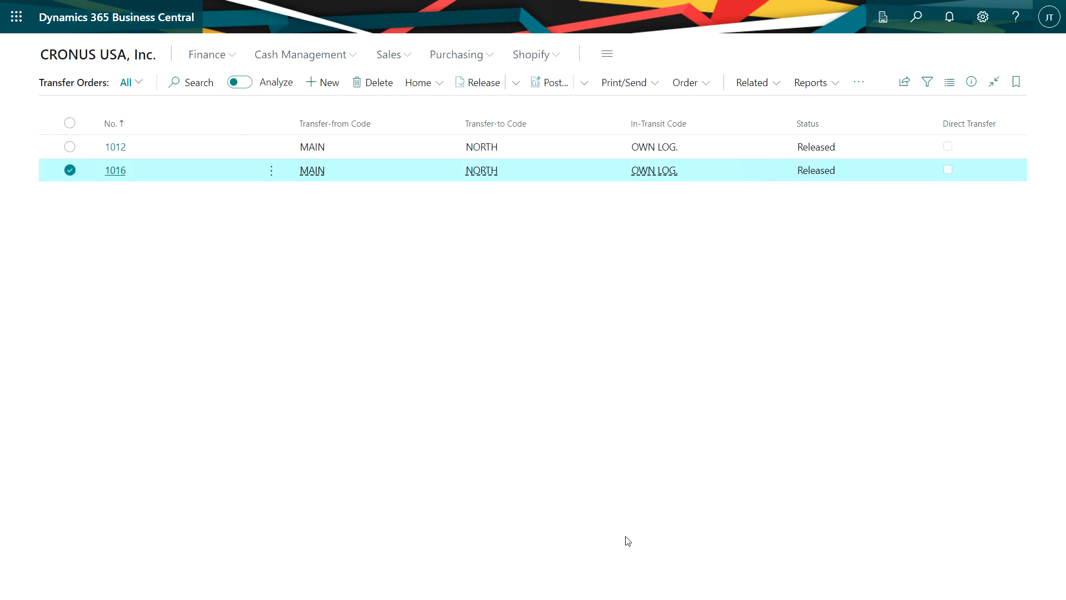